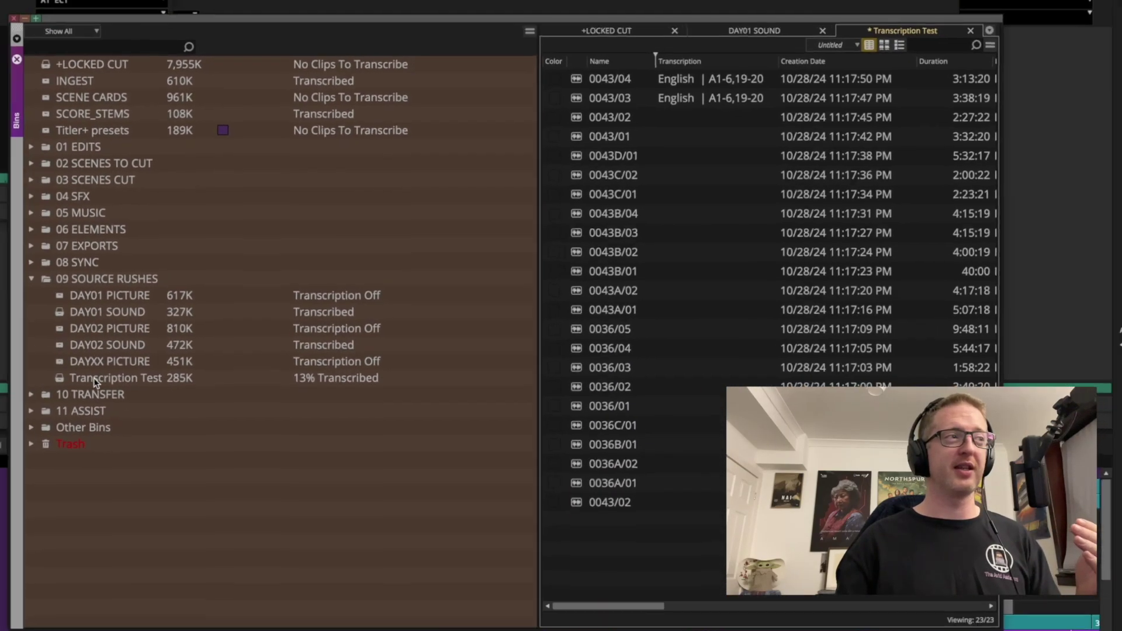
# Select the Transcription Test bin and scroll the bin list down to 09 SOURCE RUSHES and DAY01 SOUND
pyautogui.click(70, 380)
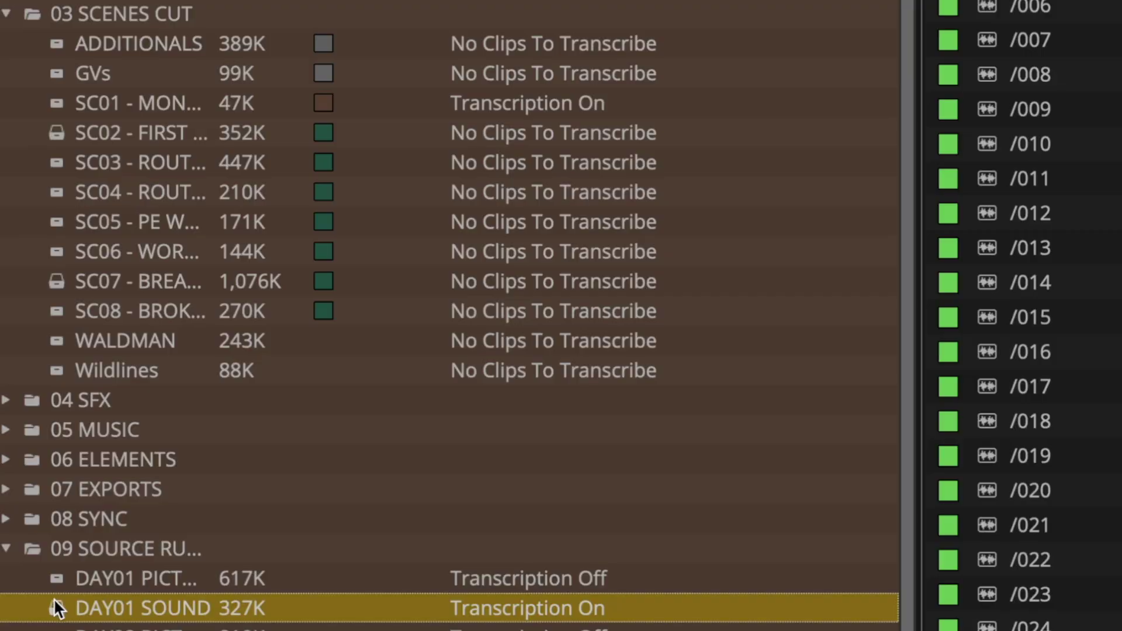
# Bring up the transcription options for the DAY01 SOUND bin
pyautogui.rightClick(53, 598)
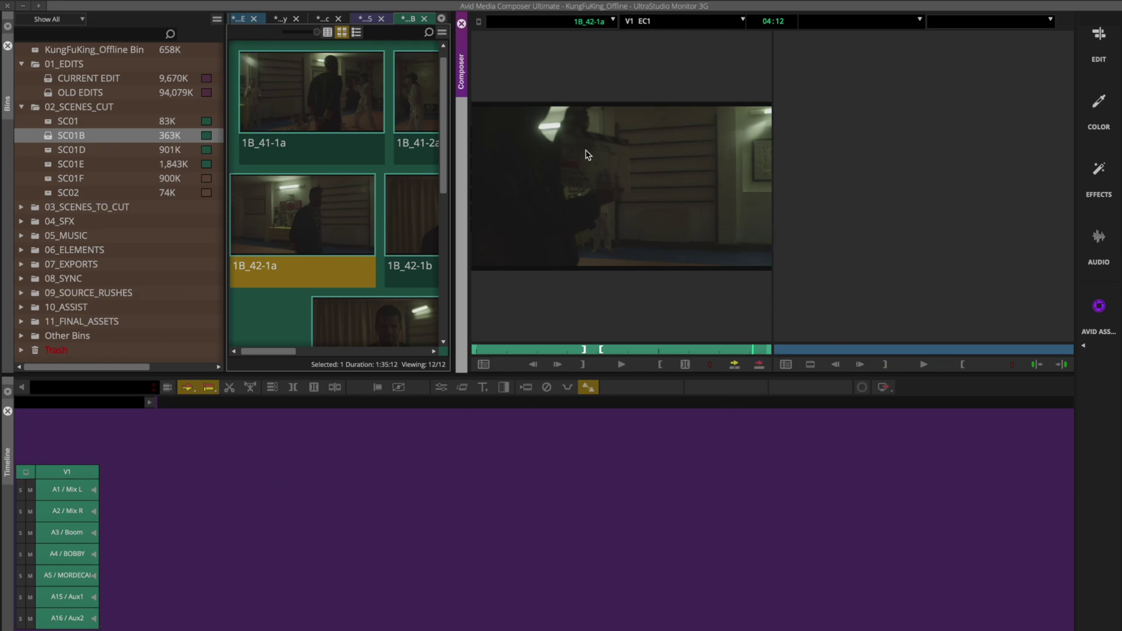
# Turn on Waveforms > Show Waveforms so each track of clip 1B_42-1a shows its own waveform
pyautogui.rightClick(624, 184)
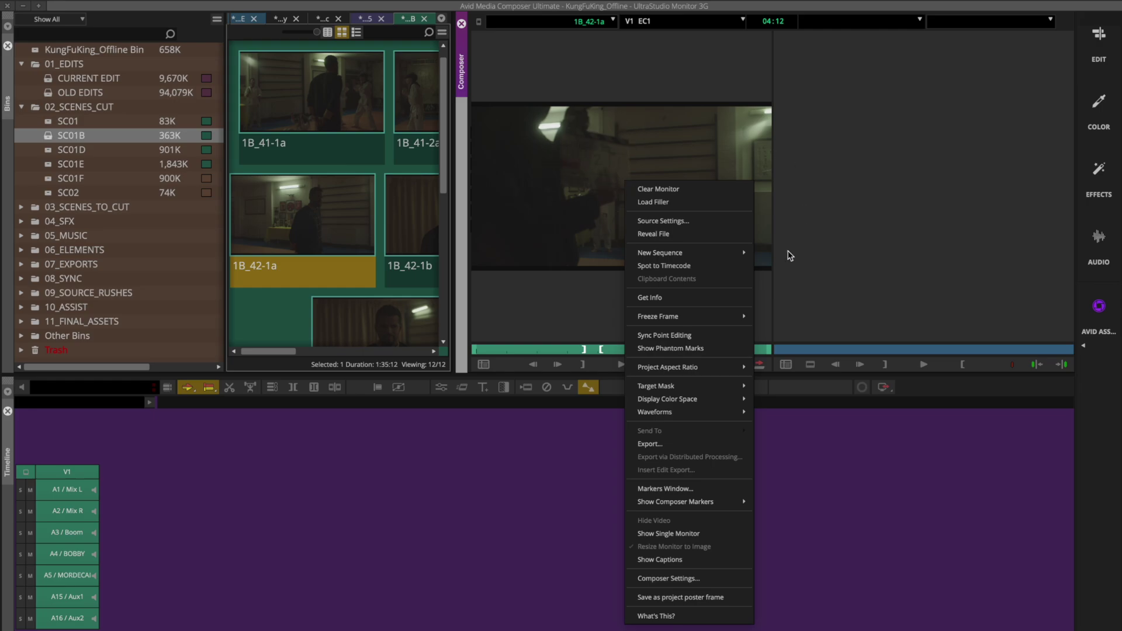
pyautogui.moveTo(701, 411)
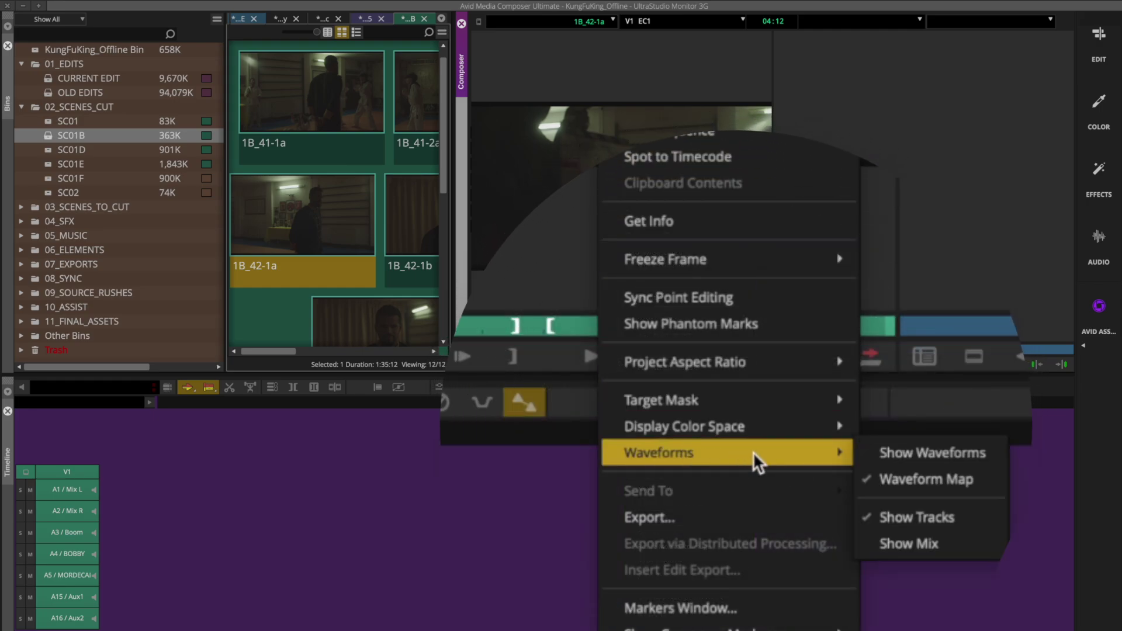
pyautogui.click(964, 447)
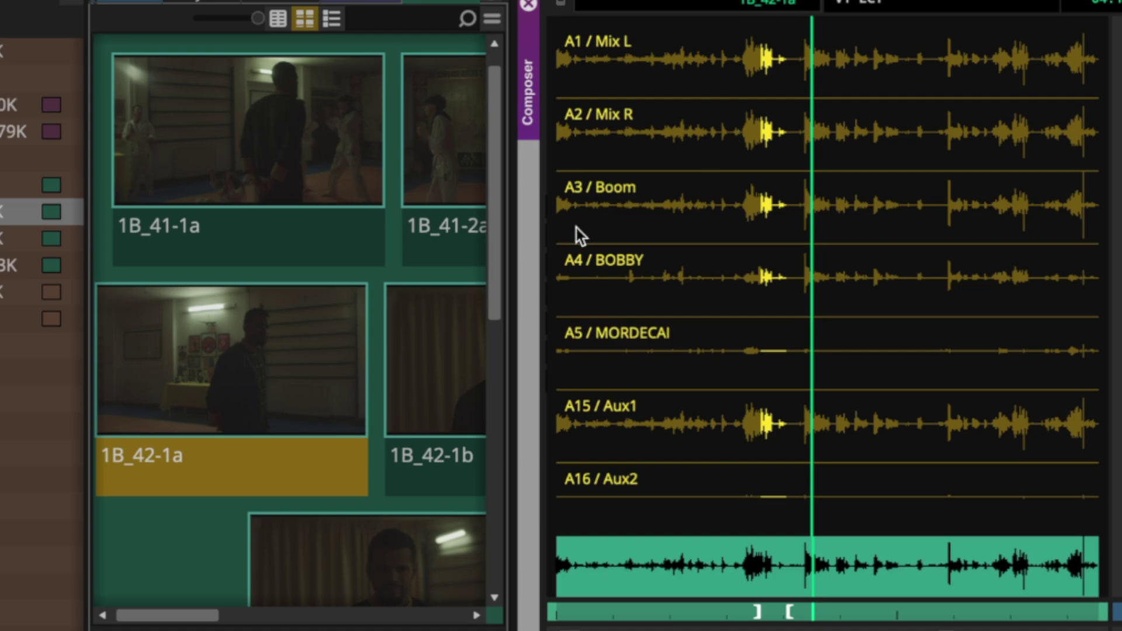
# Scrub through clip 1B_42-1a's track waveforms, jumping to later then earlier sections
pyautogui.moveTo(821, 227); pyautogui.dragTo(792, 237)
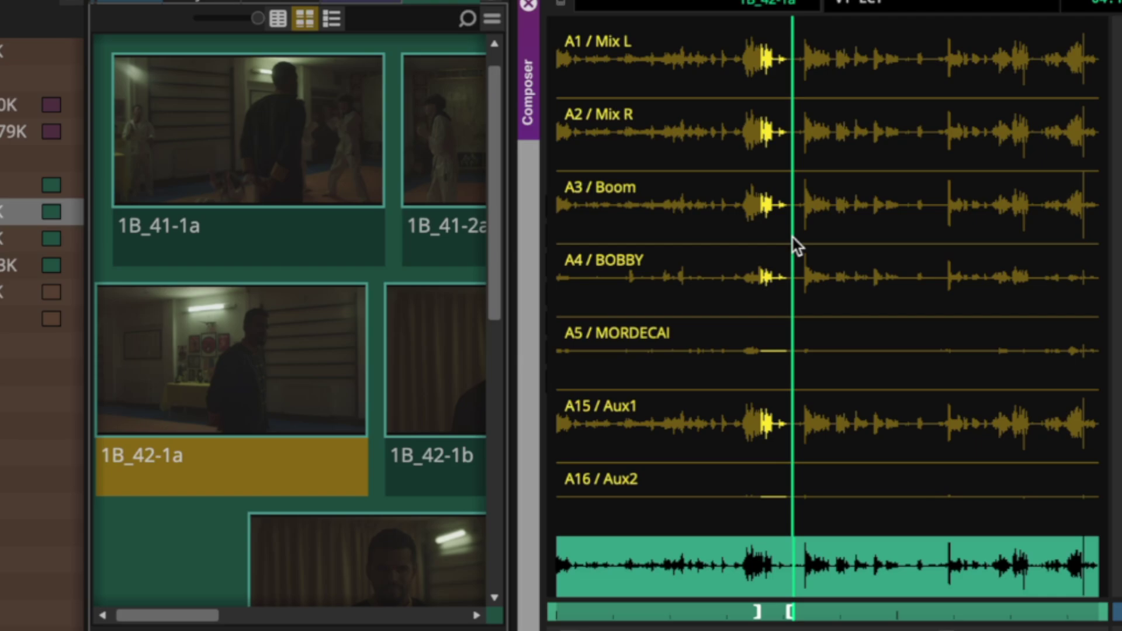
pyautogui.scroll(5, 793, 238)
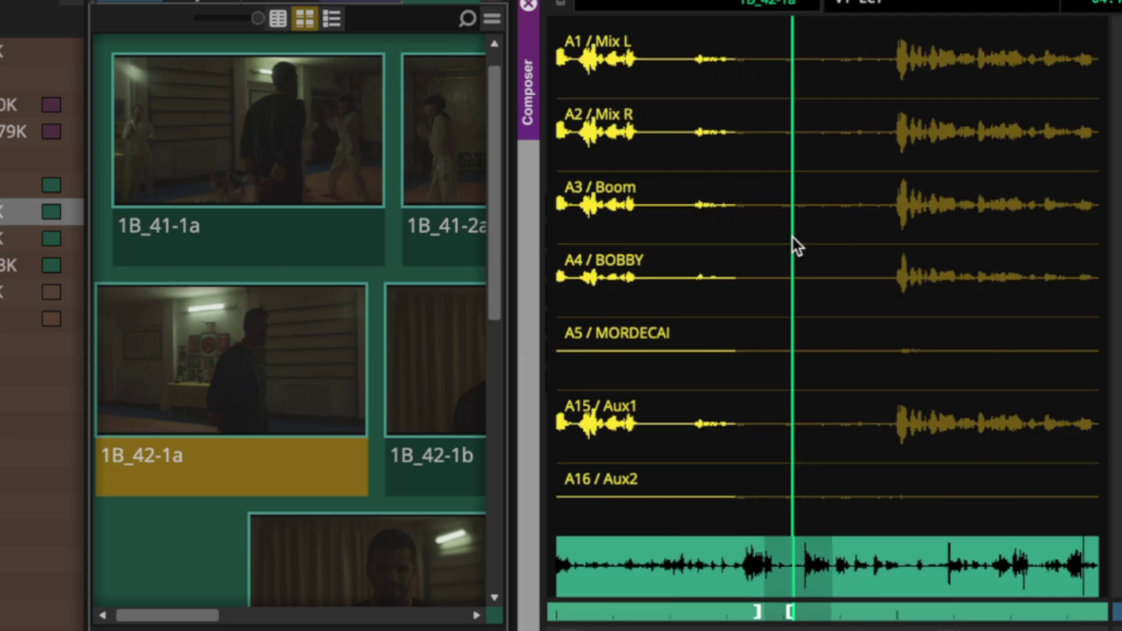
pyautogui.click(1075, 284)
pyautogui.scroll(-2, 1000, 290)
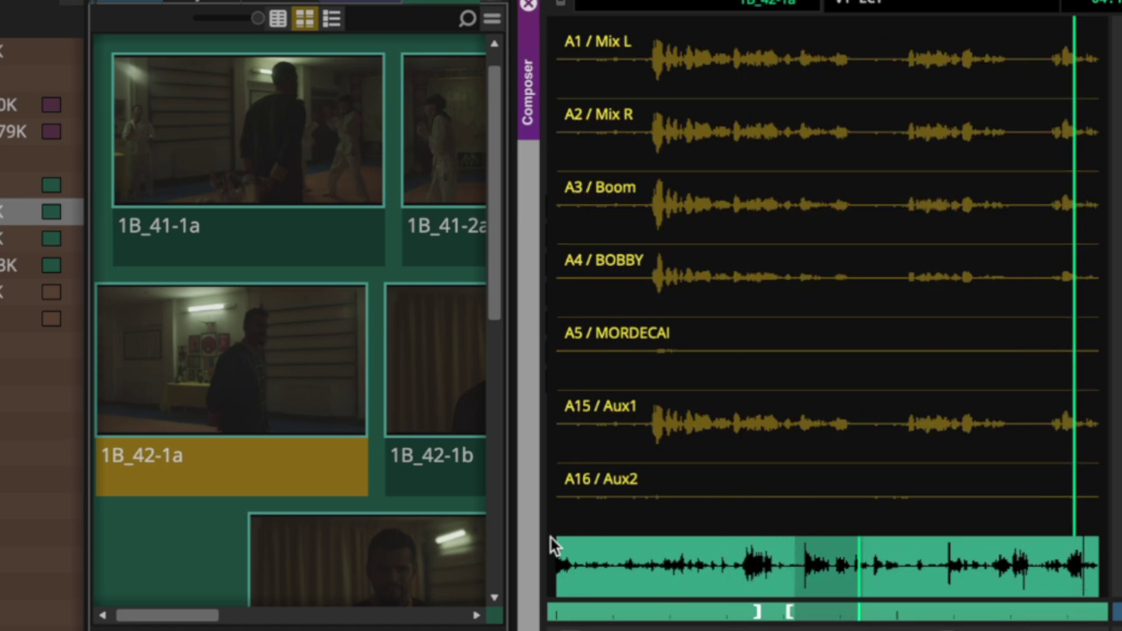
pyautogui.moveTo(817, 574); pyautogui.dragTo(860, 575)
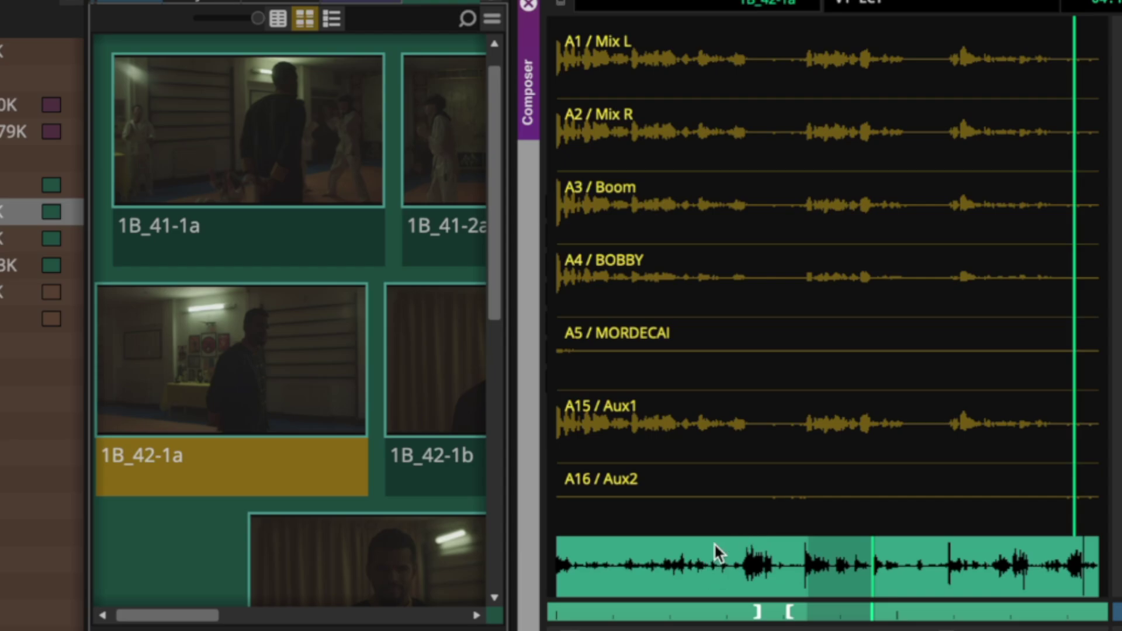
pyautogui.moveTo(833, 571); pyautogui.dragTo(764, 590)
# Park the playhead just after the loud burst and zoom in on the waveforms
pyautogui.click(766, 319)
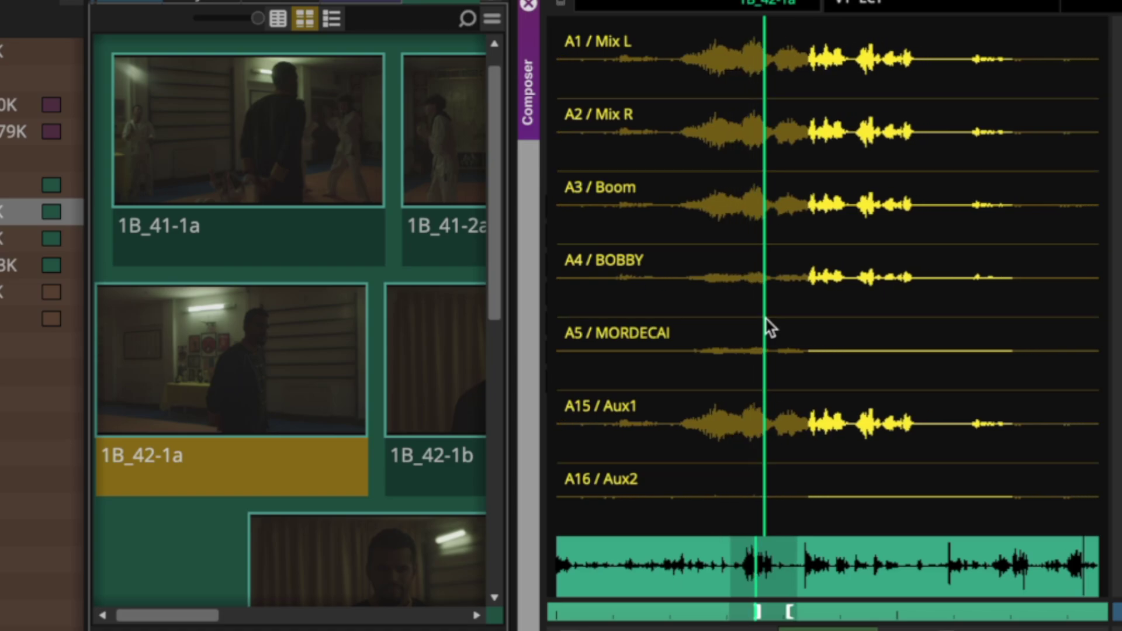
pyautogui.click(948, 419)
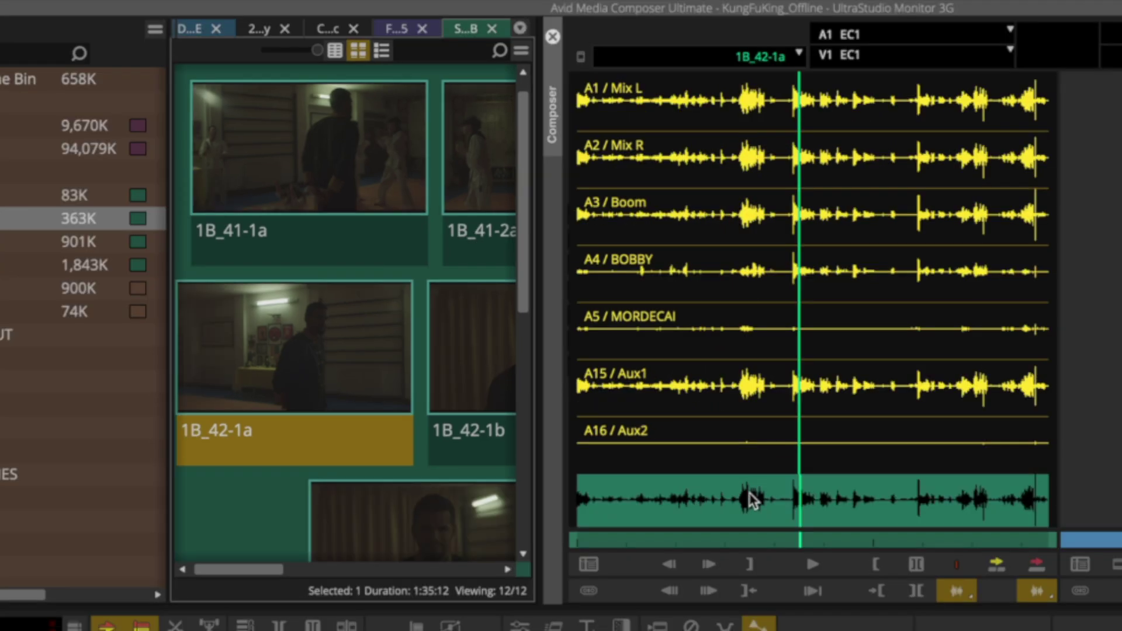
pyautogui.moveTo(781, 507); pyautogui.dragTo(727, 508)
pyautogui.hotkey('ctrl', ']')
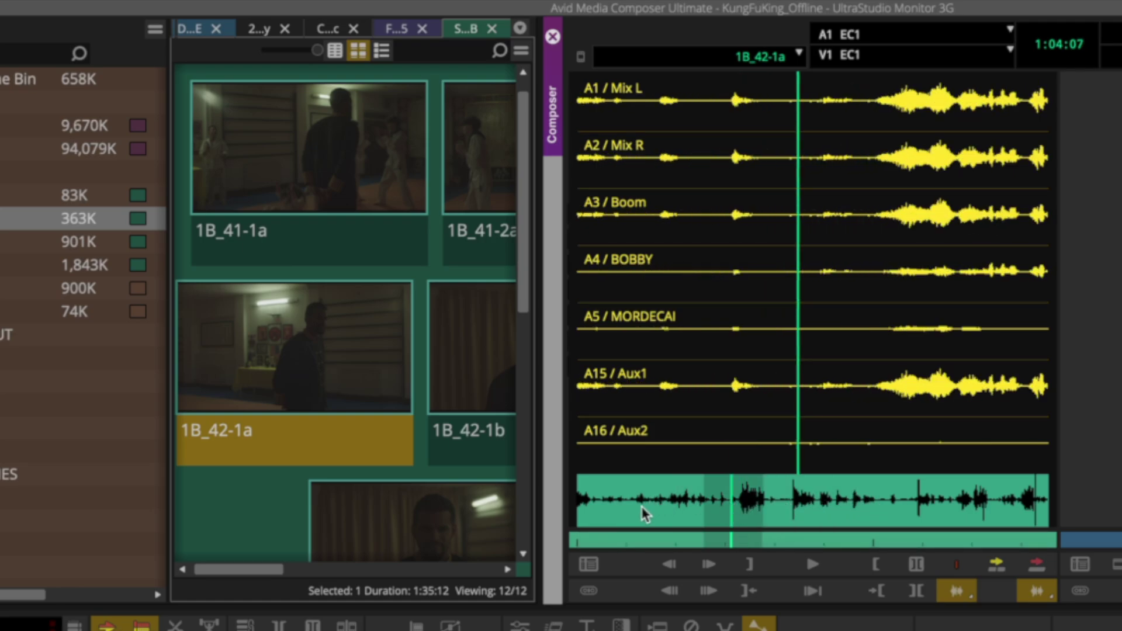
# Zoom back out and turn off the Waveform Map overview in the source monitor
pyautogui.hotkey('ctrl', '[')
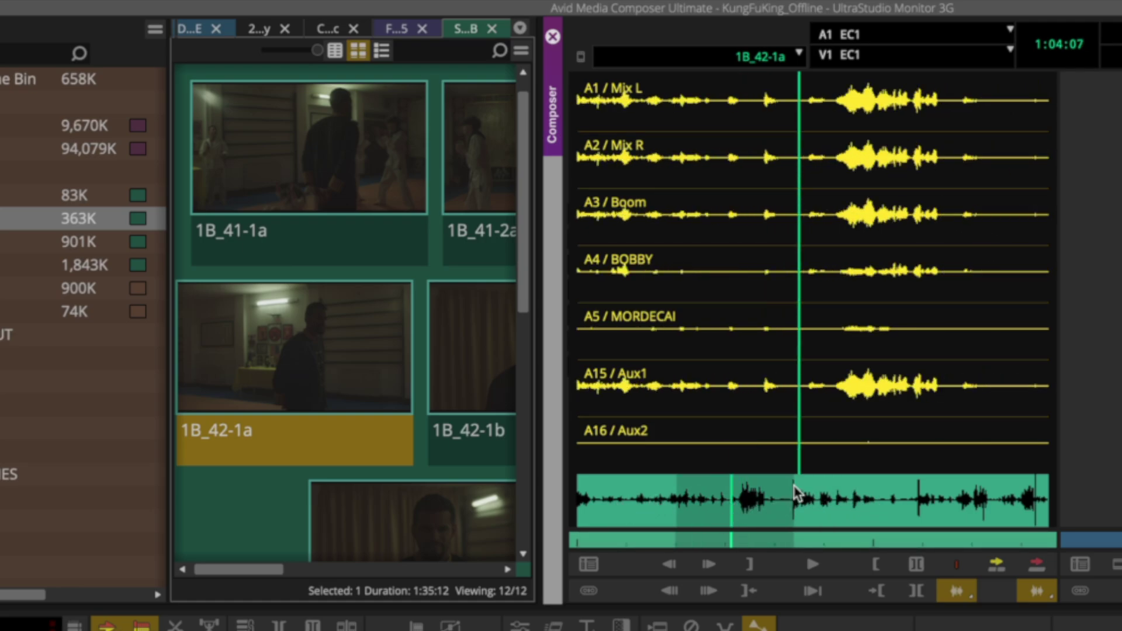
pyautogui.rightClick(837, 422)
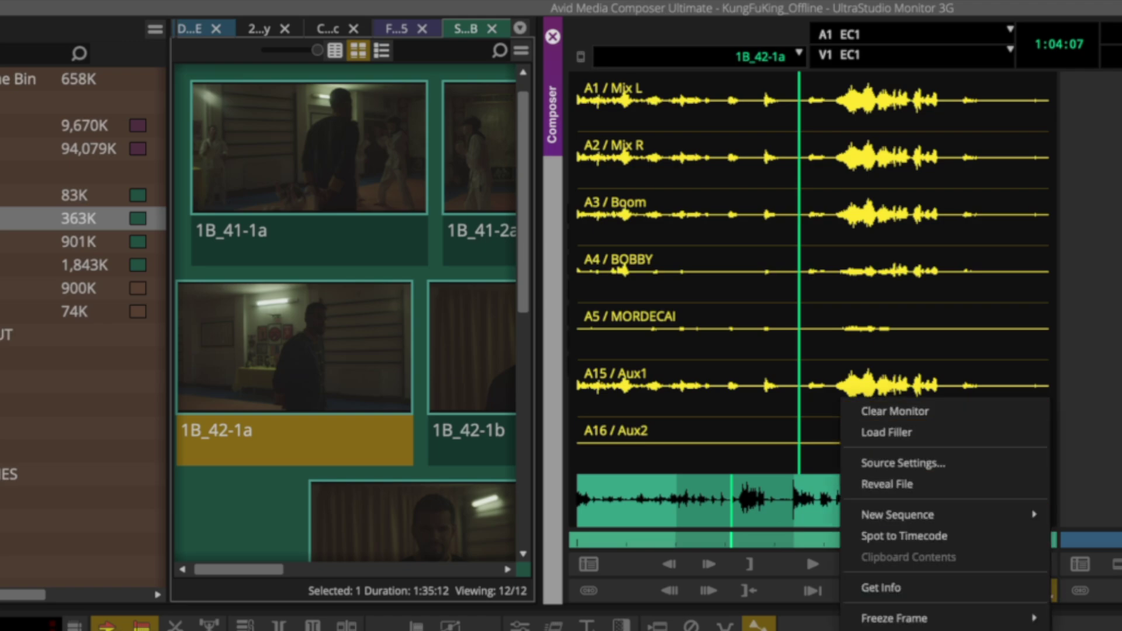
pyautogui.moveTo(819, 577)
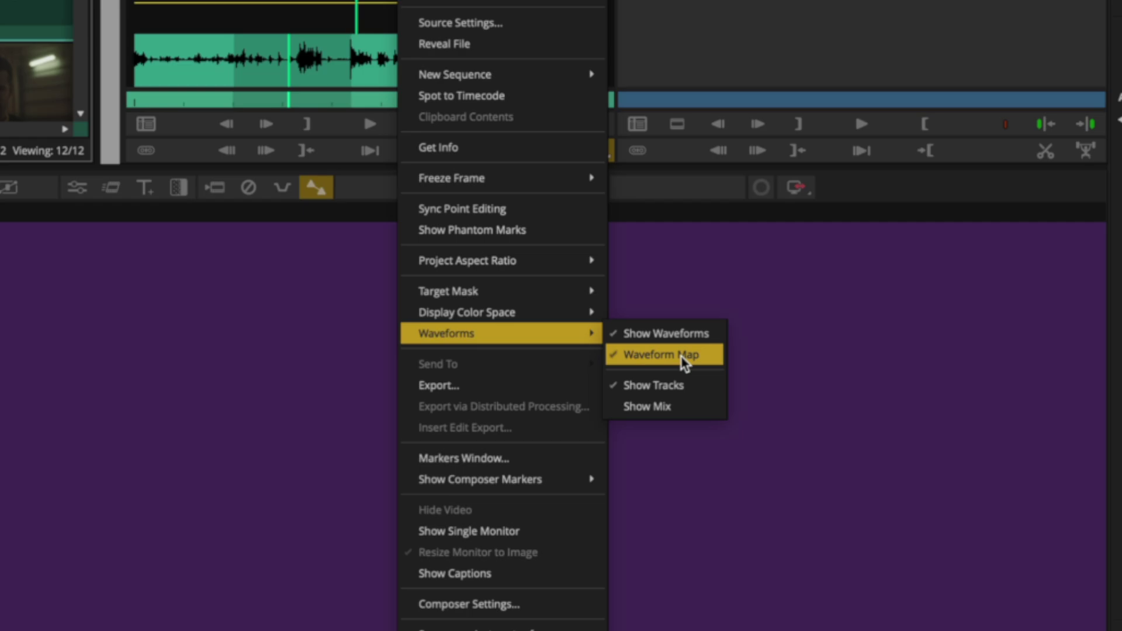
pyautogui.click(682, 355)
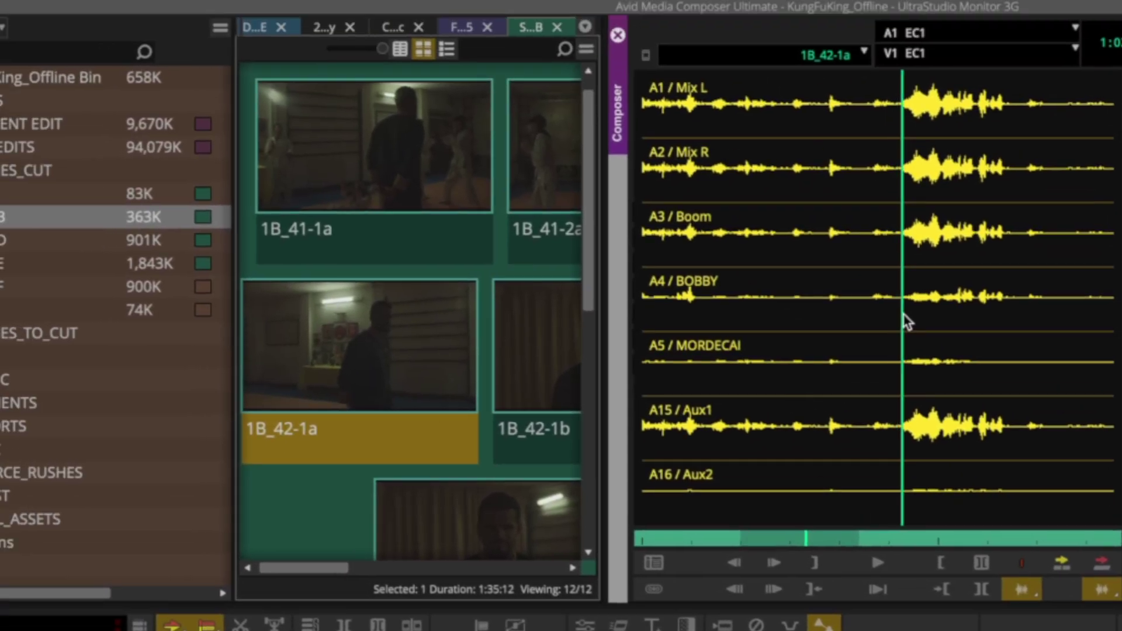
# Move to a new point in the clip and readjust the waveform zoom there
pyautogui.moveTo(798, 539); pyautogui.dragTo(1026, 542)
pyautogui.hotkey('ctrl', '/')
pyautogui.hotkey('ctrl', ']')
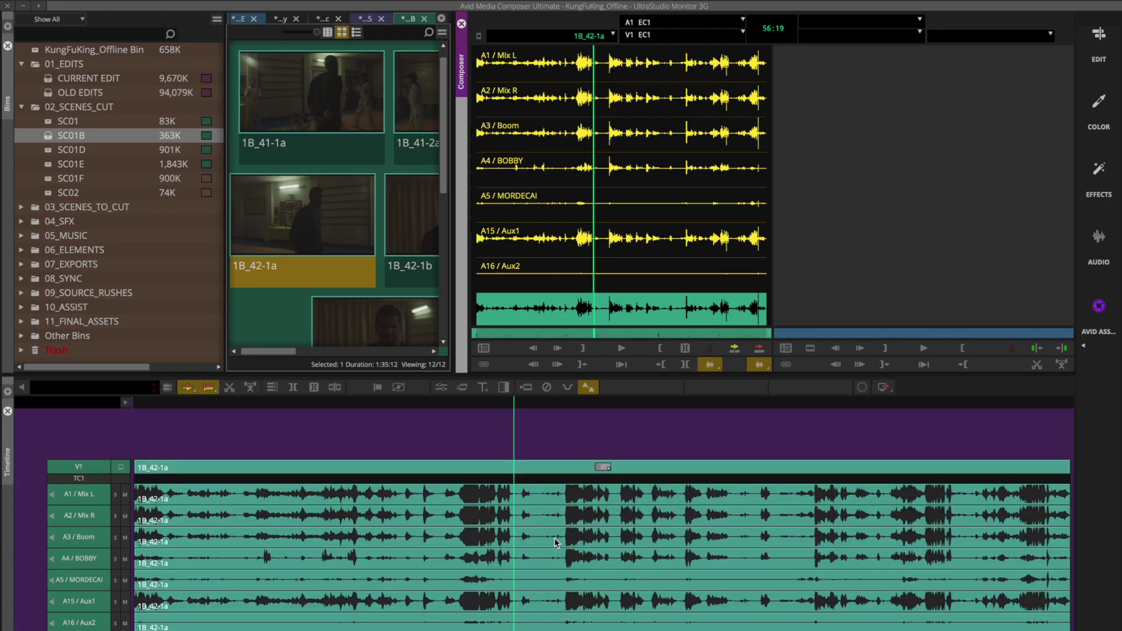
pyautogui.click(454, 553)
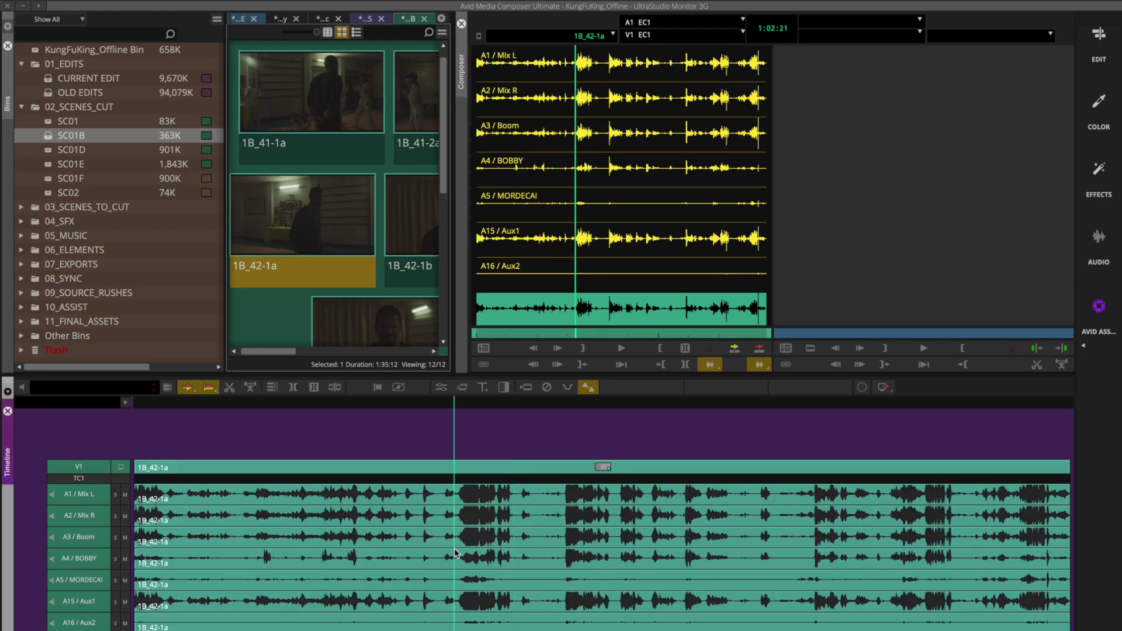
pyautogui.hscroll(2, 456, 552)
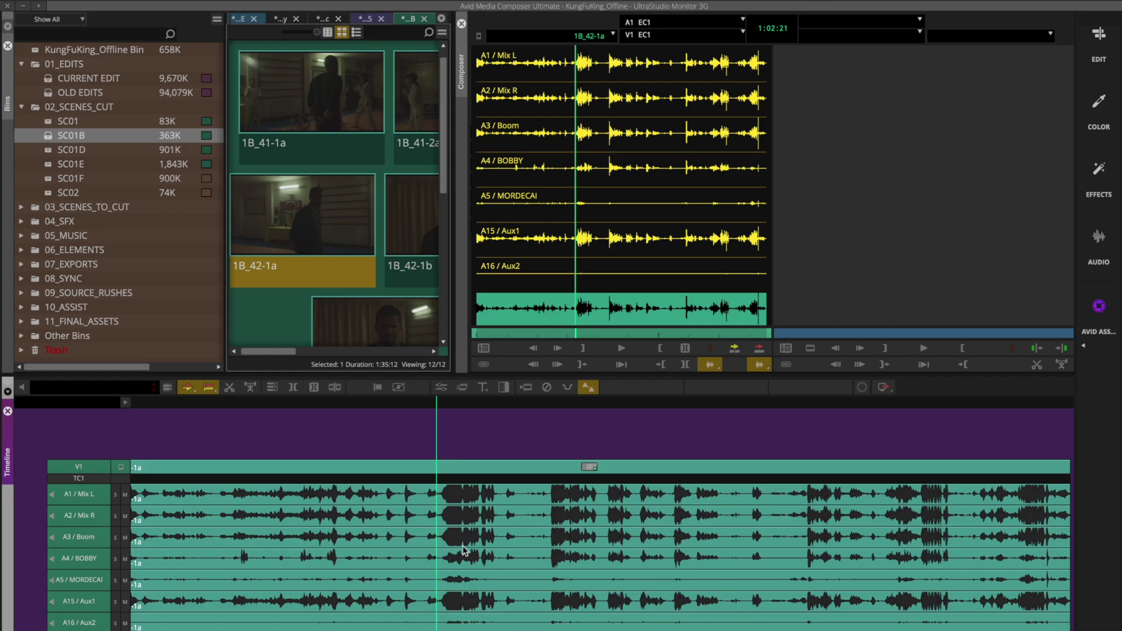
pyautogui.press('i')
pyautogui.press('space')
pyautogui.press('o')
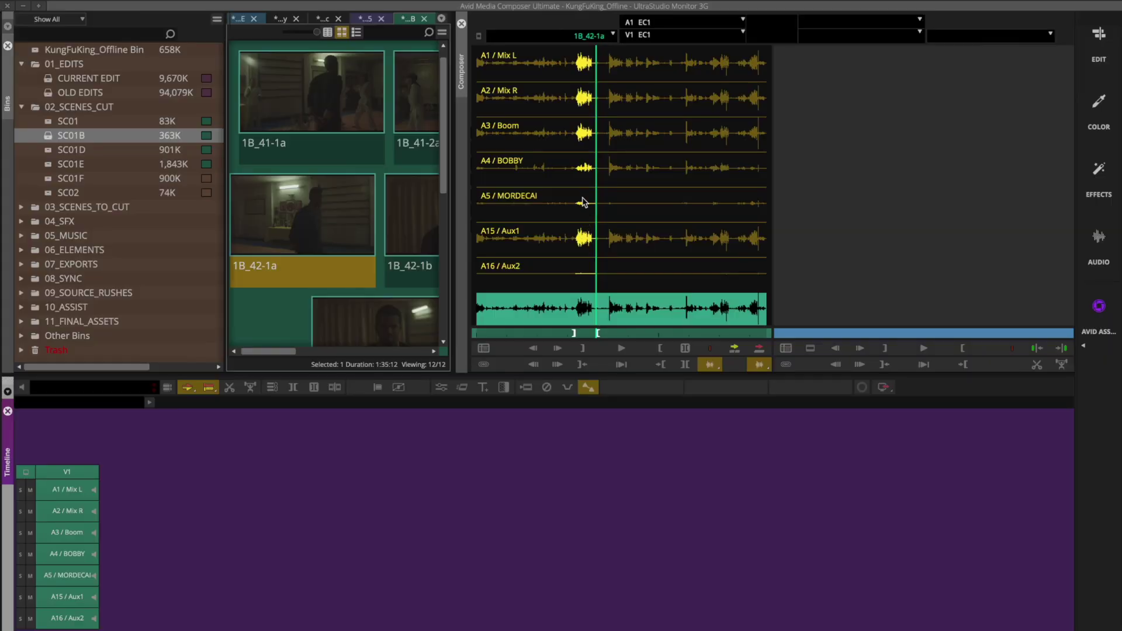
pyautogui.click(576, 216)
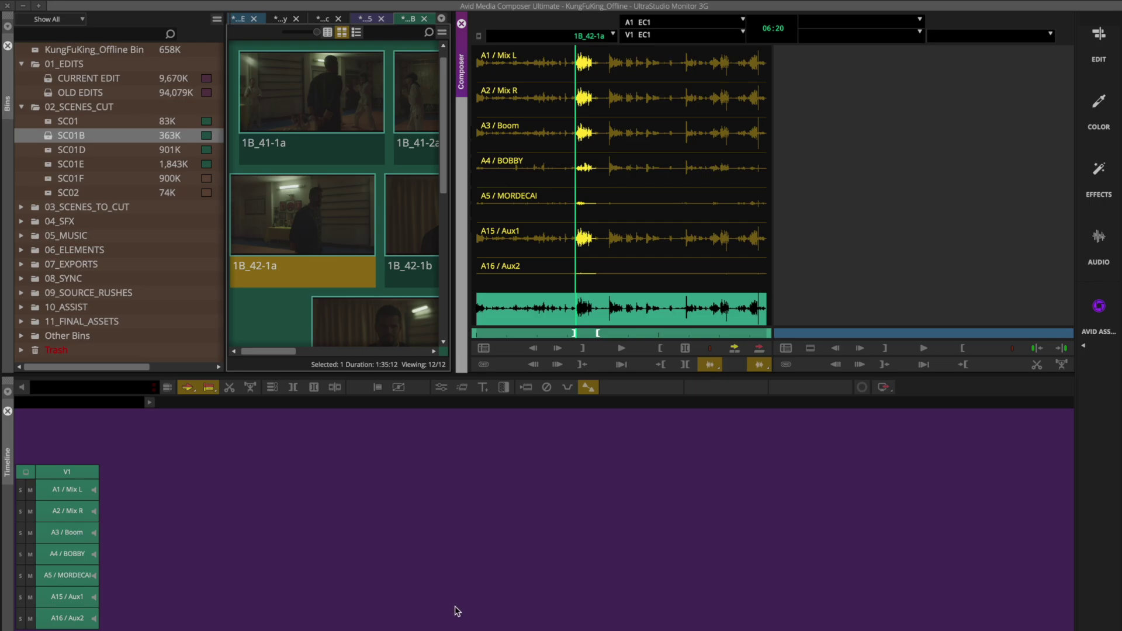
pyautogui.click(715, 369)
pyautogui.click(715, 368)
pyautogui.click(714, 367)
pyautogui.click(713, 367)
pyautogui.click(714, 367)
pyautogui.click(713, 367)
pyautogui.click(714, 367)
pyautogui.click(713, 367)
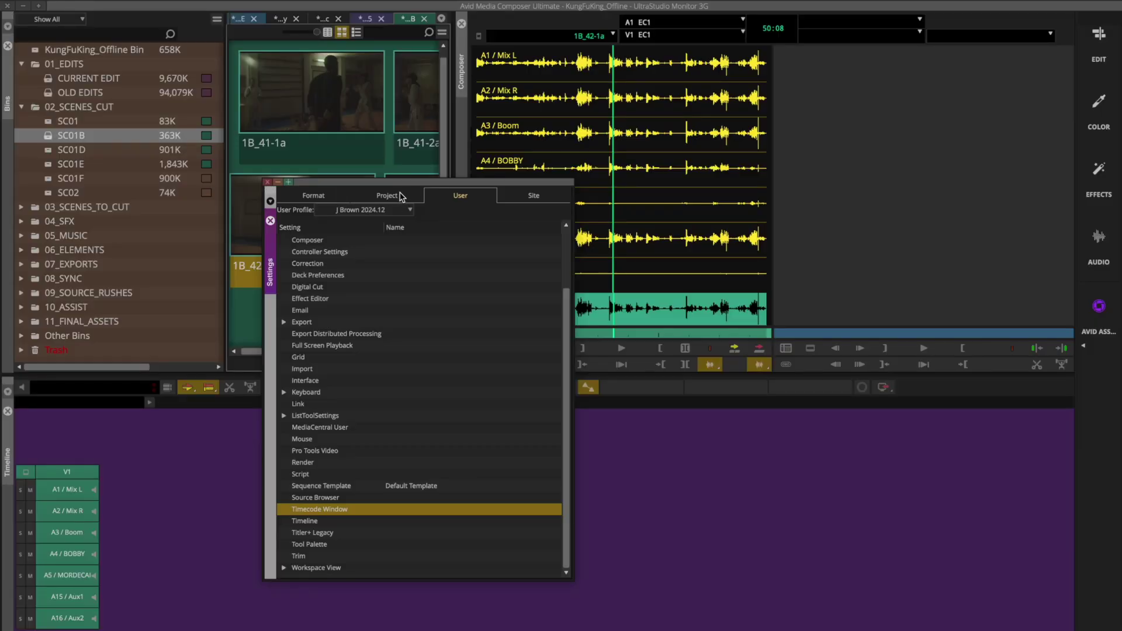
# Switch to the Project settings list and open Transcript Settings
pyautogui.click(401, 197)
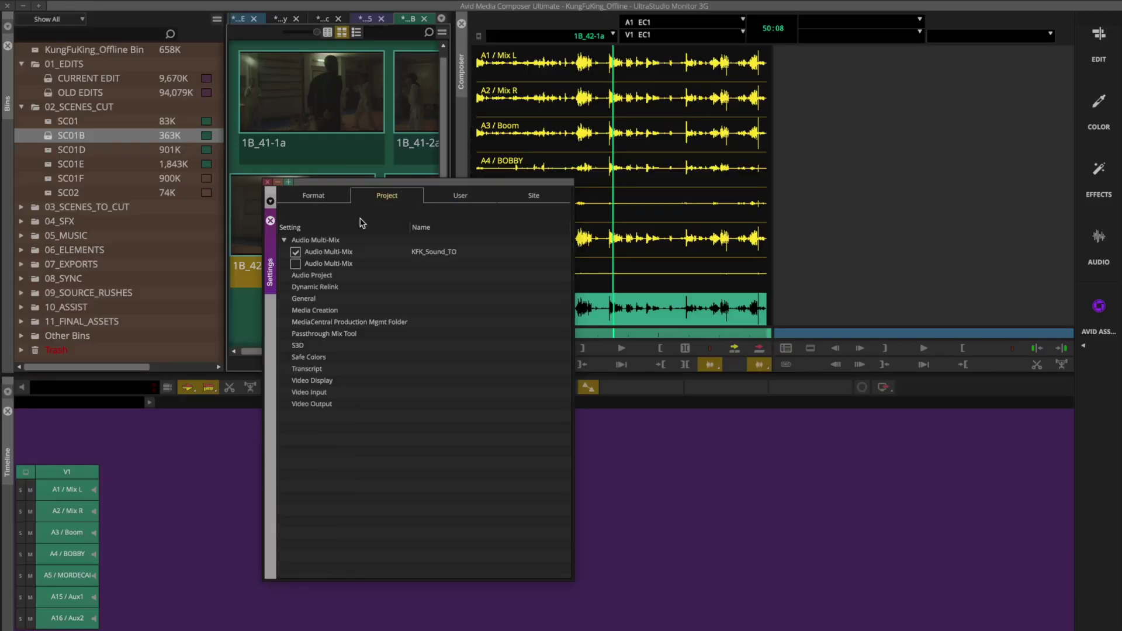
pyautogui.click(327, 368)
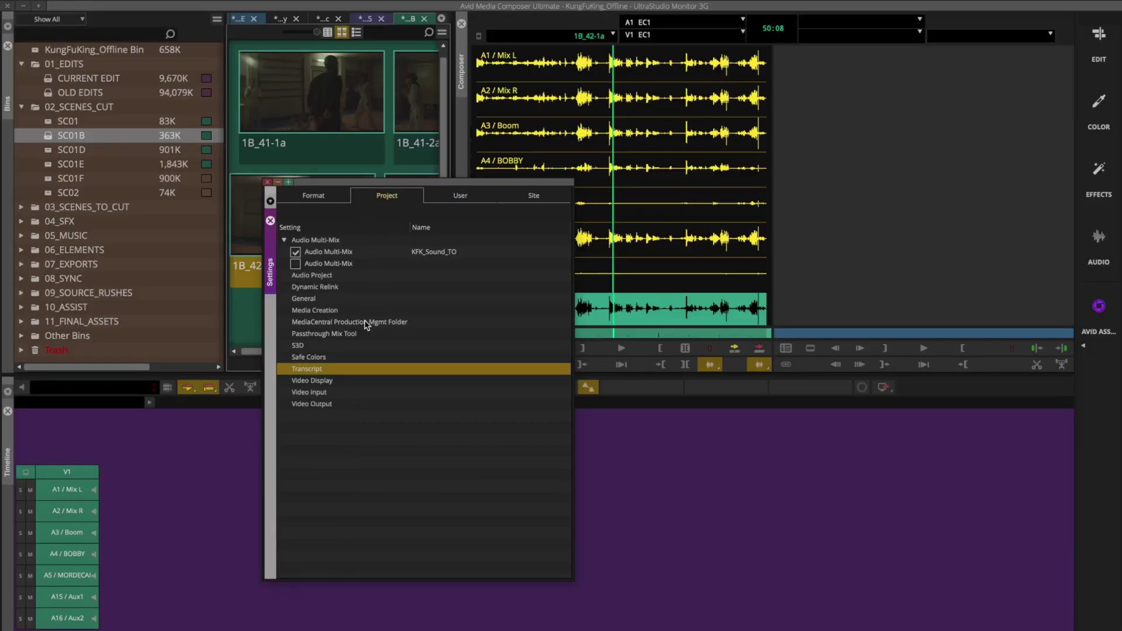
pyautogui.doubleClick(327, 369)
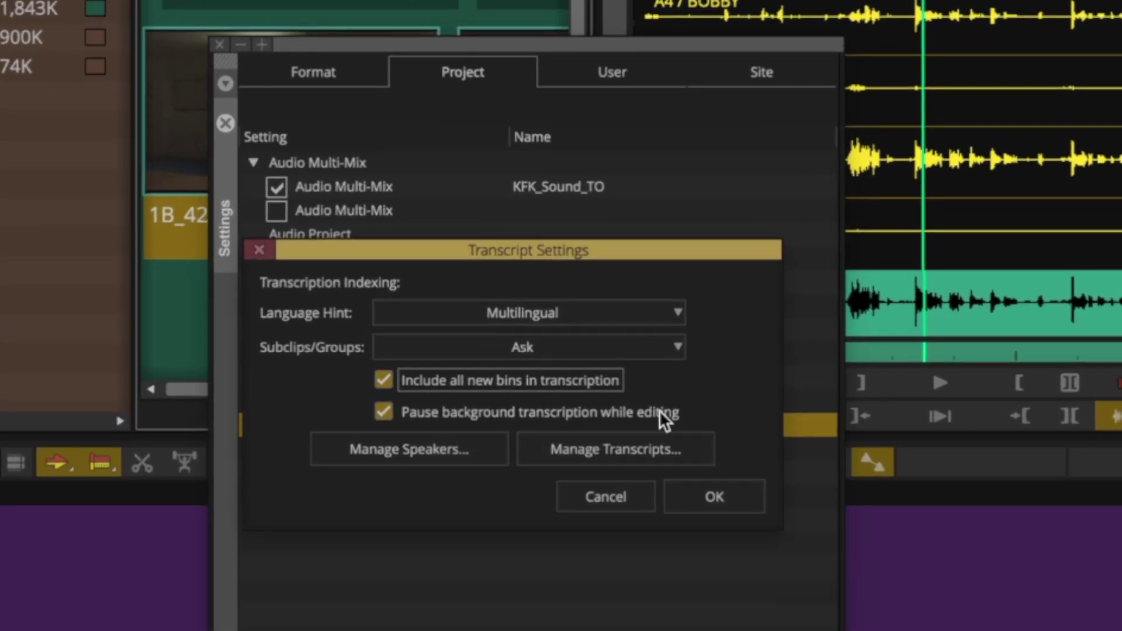